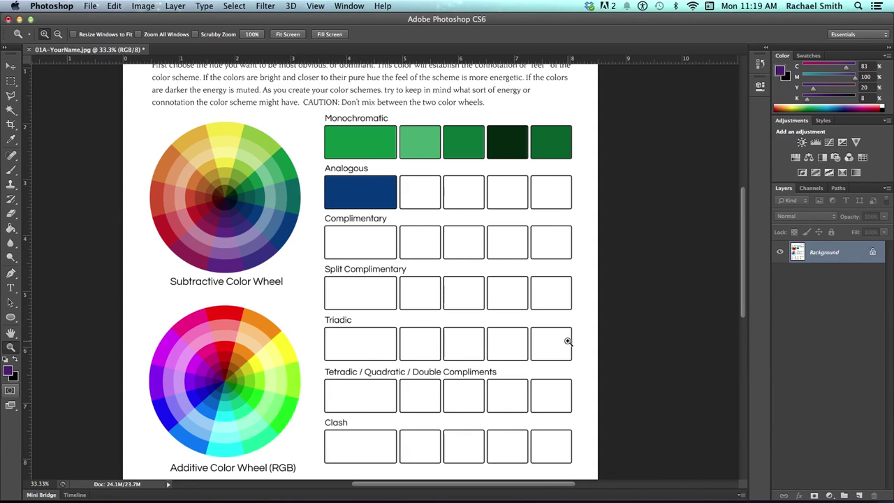
Sample a purple from the colour wheel and fill the second Analogous box with it.
key(i)
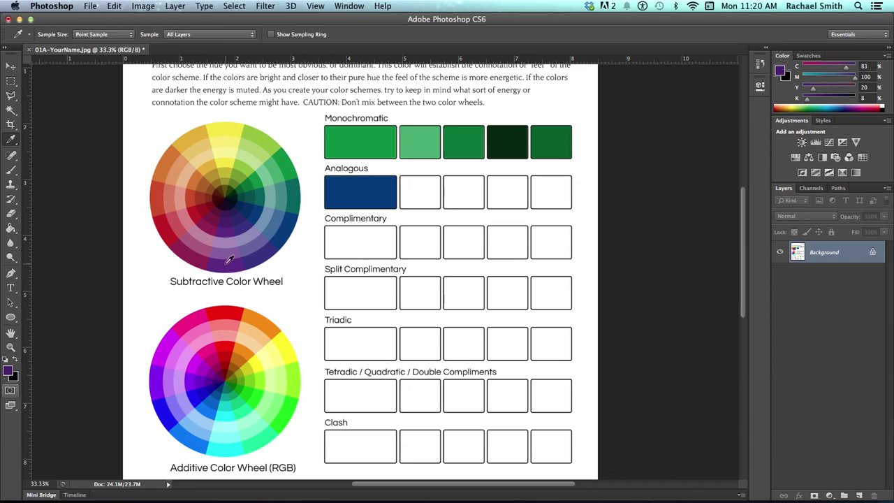
click(234, 261)
key(g)
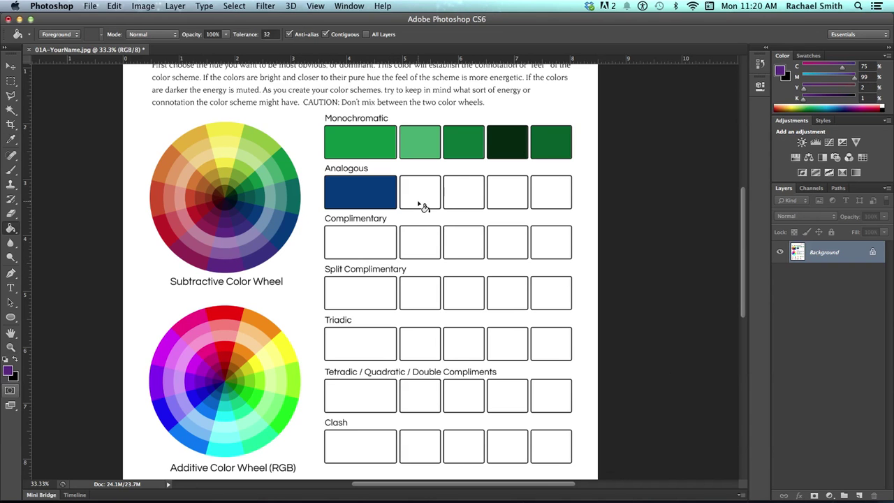
click(421, 186)
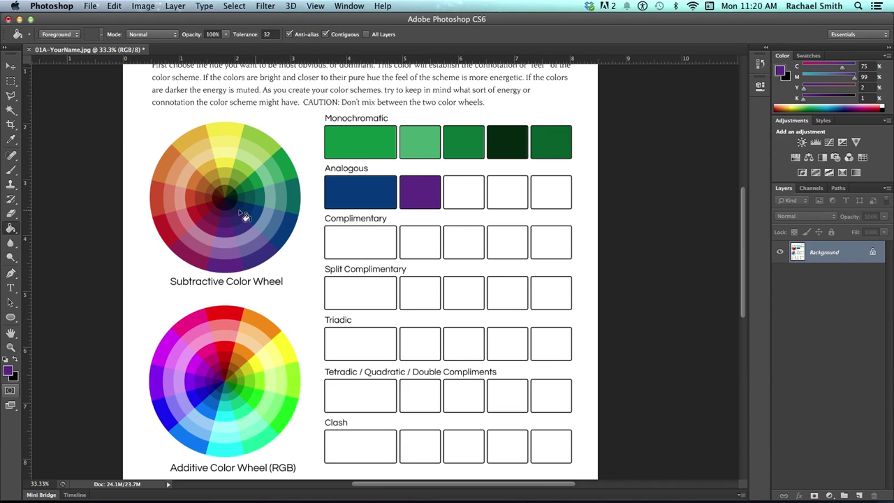
Sample a bluer violet and fill with it, flooding the page background.
key(i)
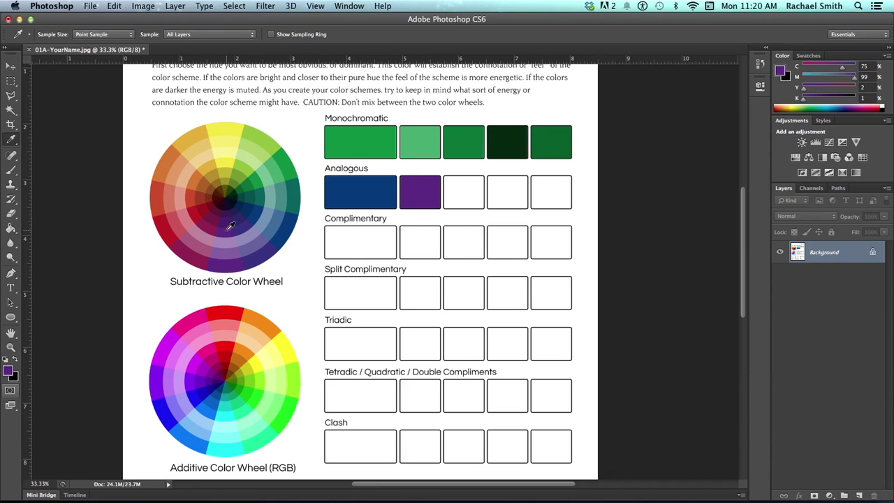
click(263, 256)
key(g)
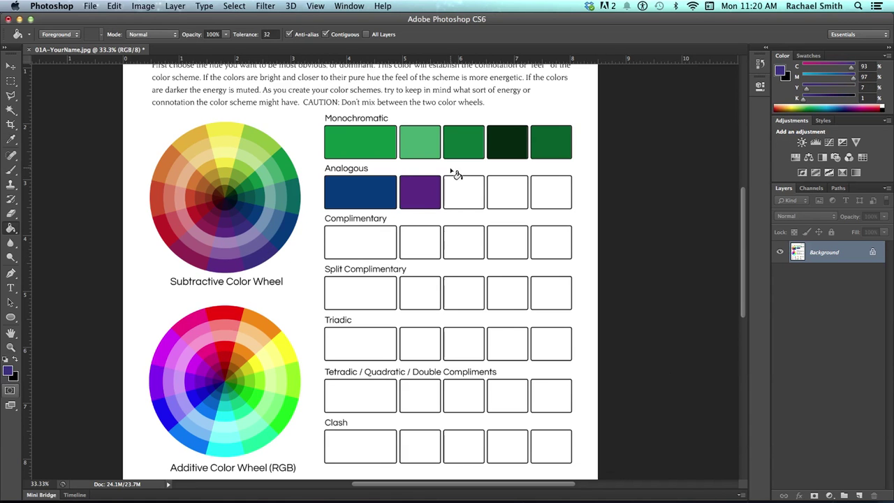
click(458, 168)
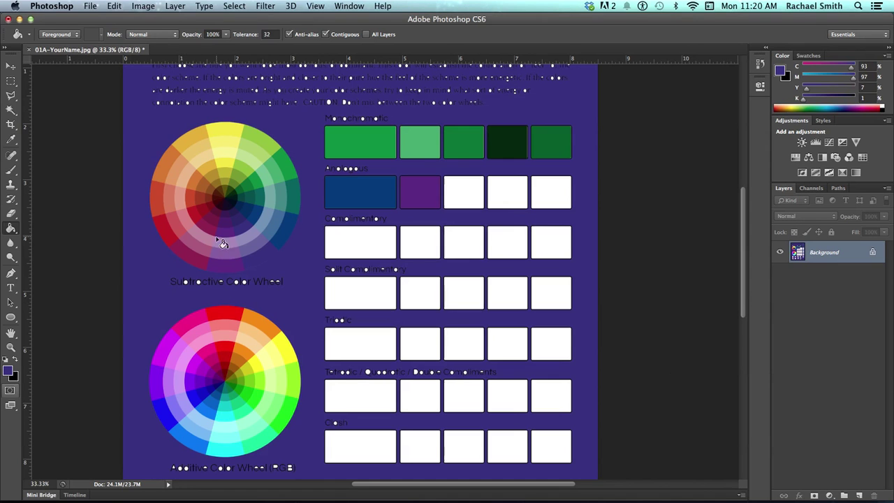
Sample white from an empty Complimentary box and undo the violet background fill.
key(i)
click(372, 237)
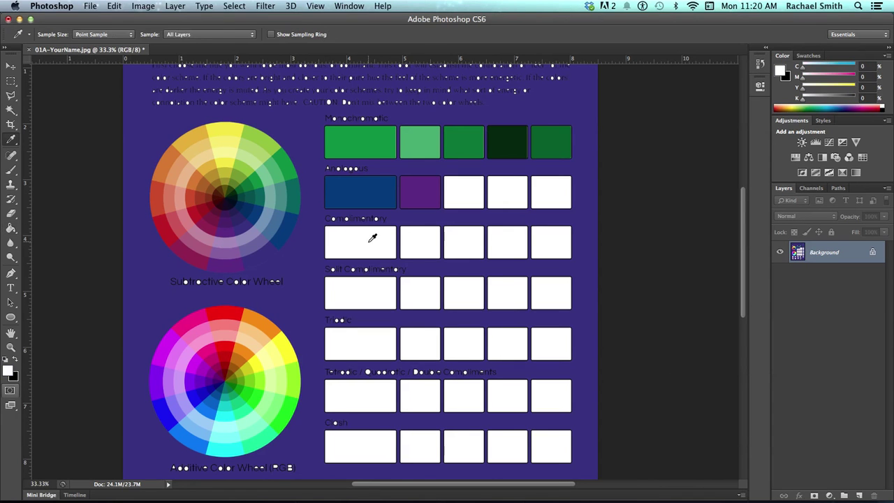
key(g)
key(super+z)
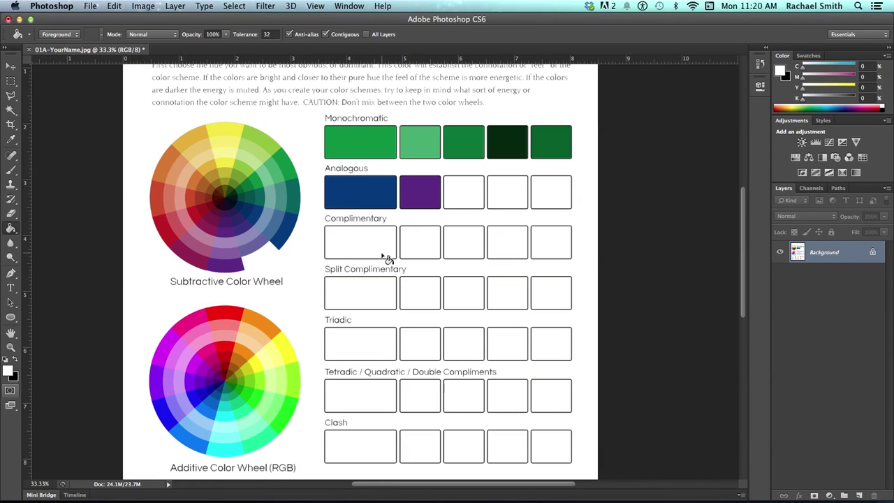
Zoom in on the Analogous box and label, then zoom out and recentre the worksheet.
key(z)
drag(351, 176, 345, 190)
click(352, 172)
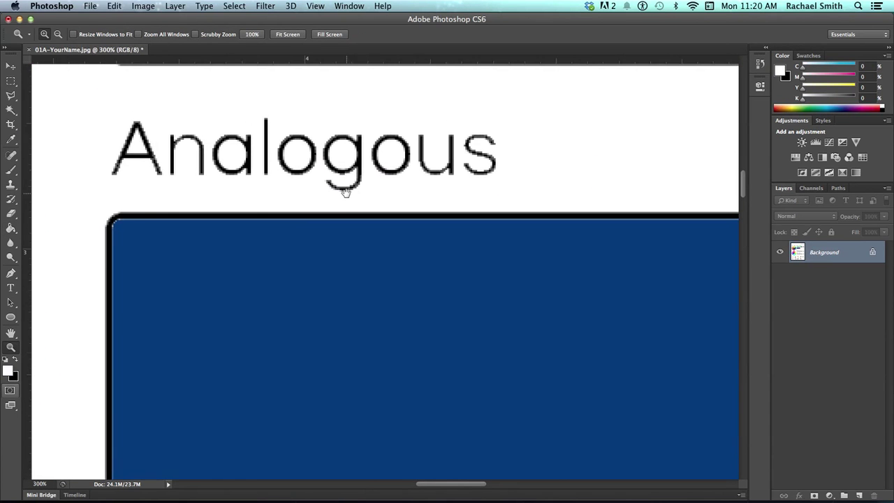
drag(449, 184, 449, 184)
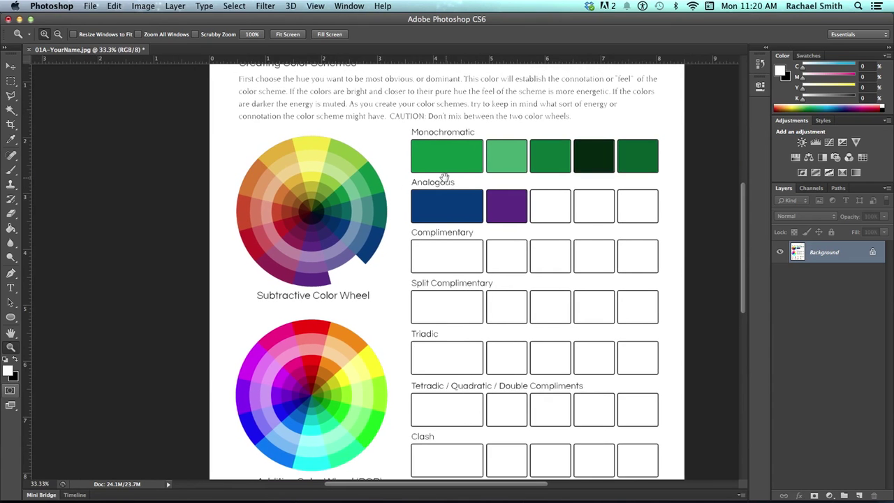
drag(368, 250, 348, 211)
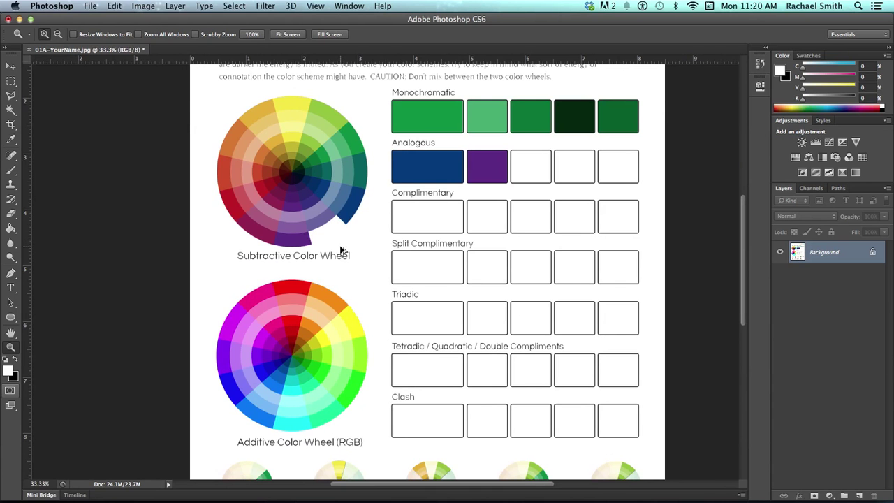
drag(407, 246, 338, 227)
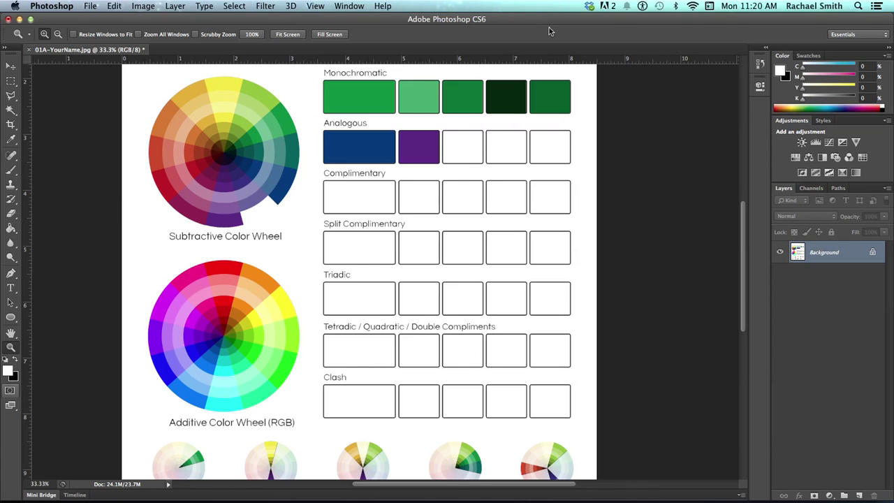
Show the History panel from the Window menu.
click(349, 5)
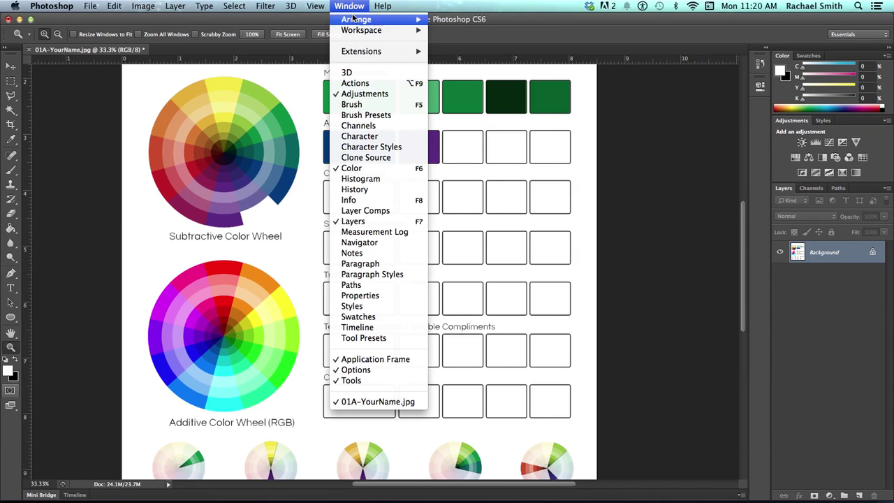
click(368, 192)
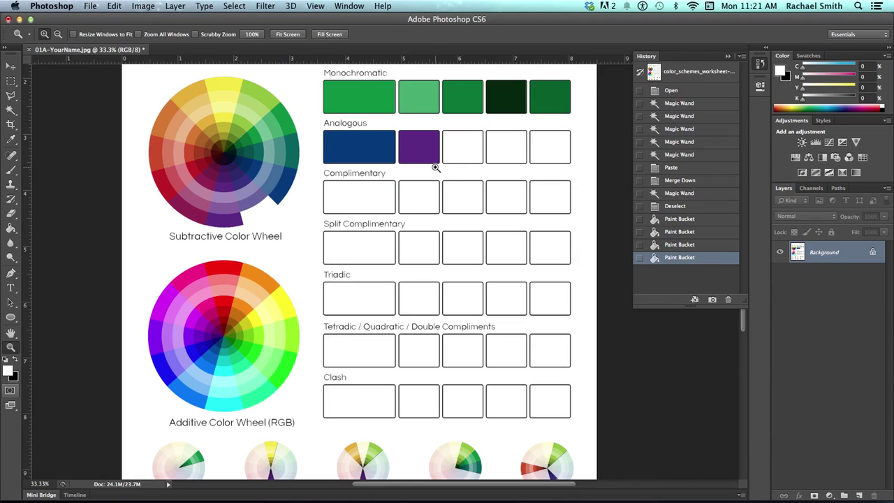
Sample a purple from the subtractive wheel and fill the third Analogous box.
key(i)
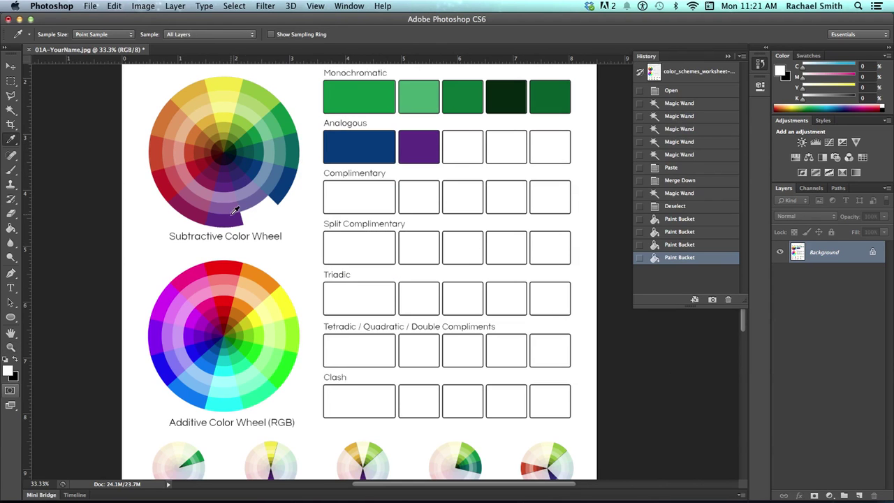
click(251, 213)
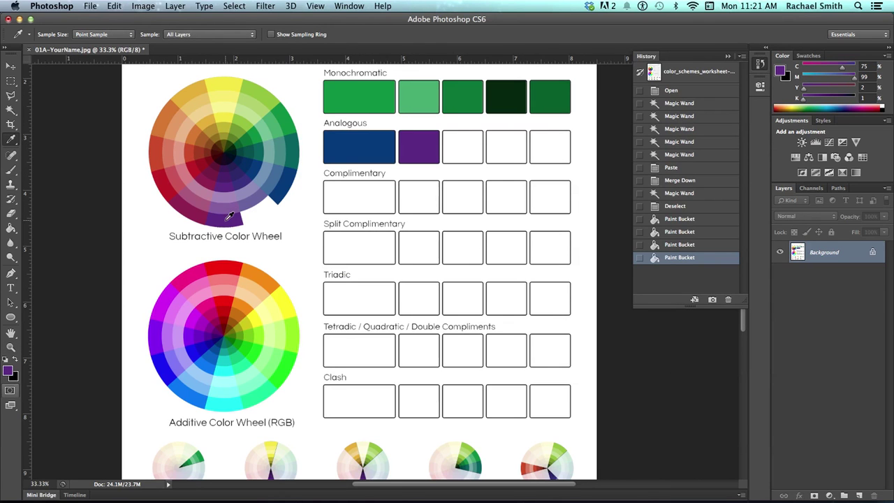
key(g)
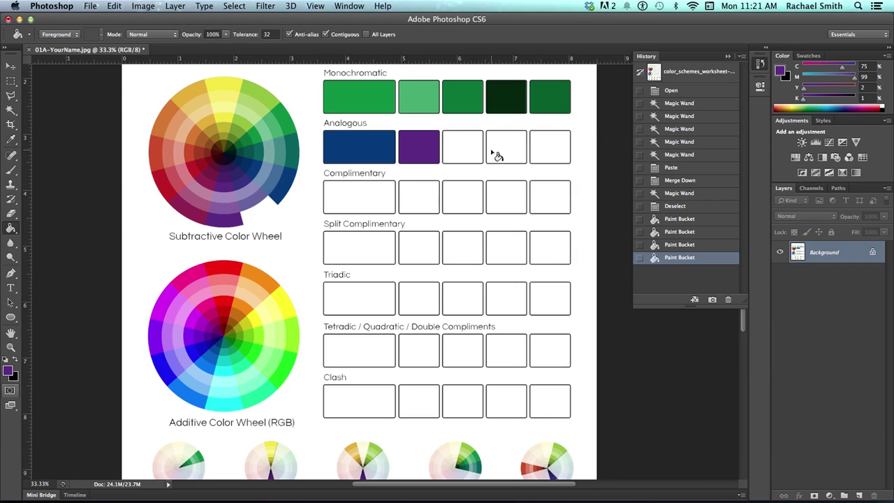
click(458, 147)
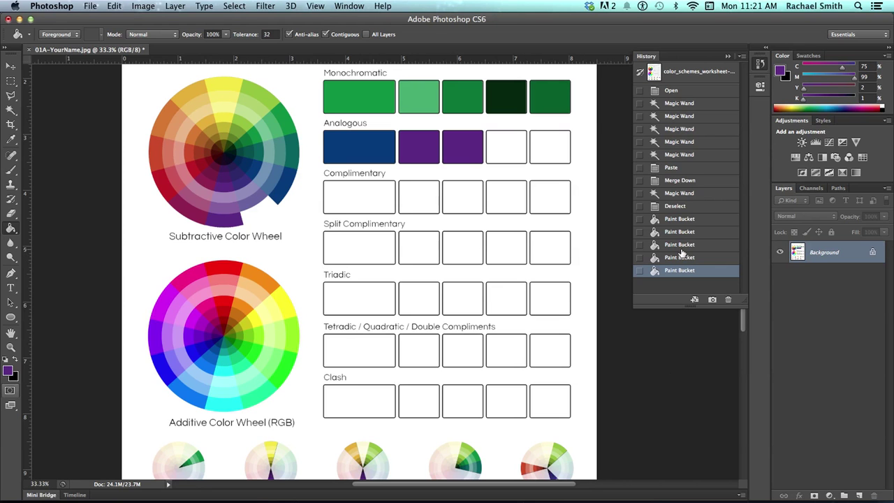
Browse the Edit and Select menus, then toggle undo and redo of the third box's fill.
click(116, 5)
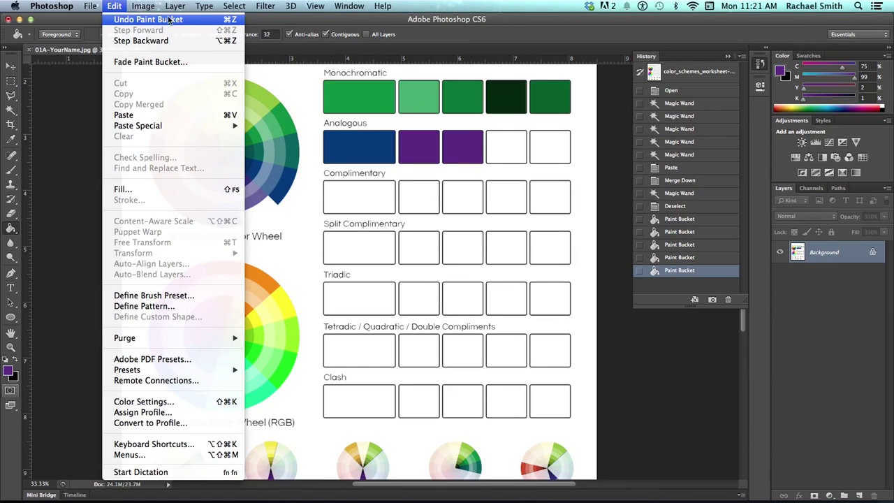
click(225, 6)
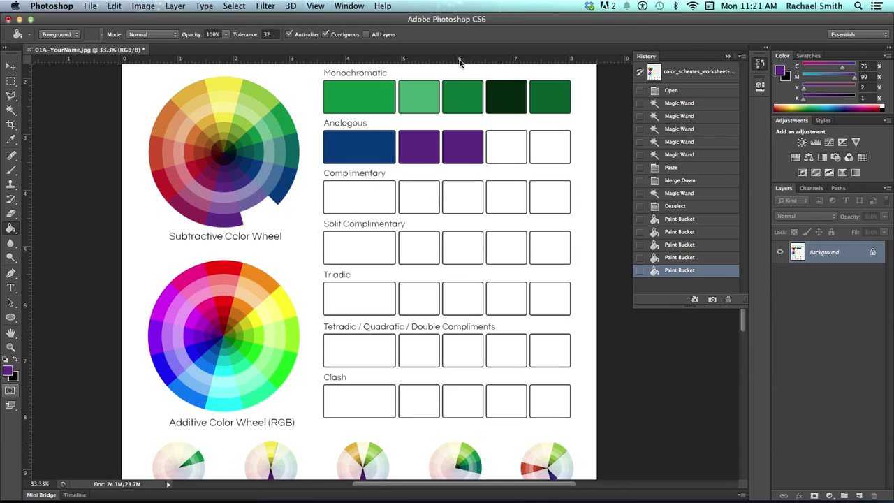
key(super+z)
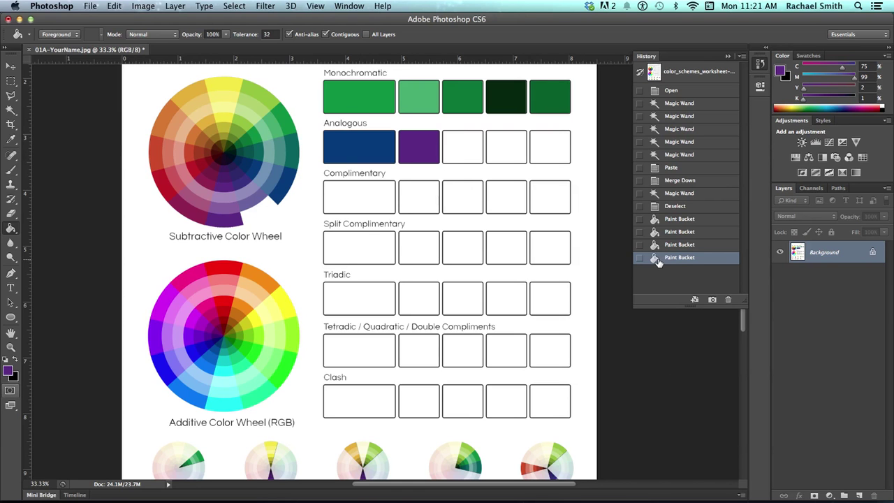
key(super+z)
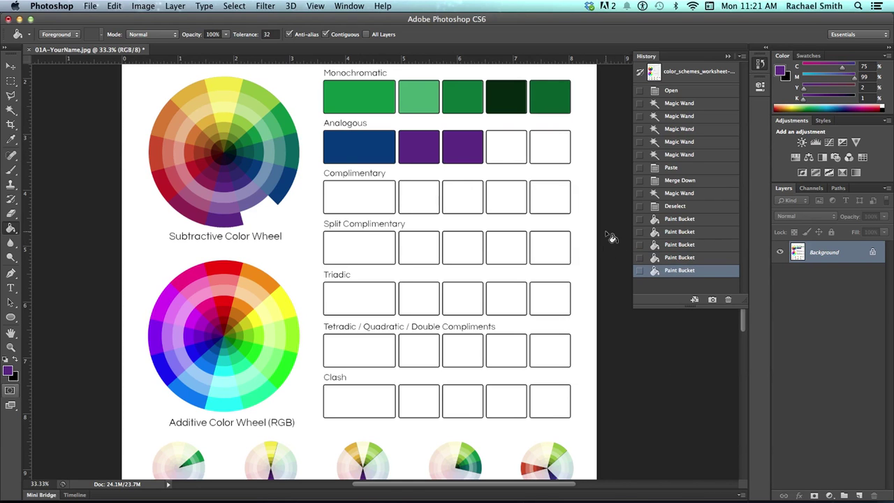
key(super+z)
key(super+z)
key(super+z)
key(super+z)
key(super+z)
key(super+z)
Step back through the History states, then restore the latest Paint Bucket fill.
click(678, 257)
click(679, 245)
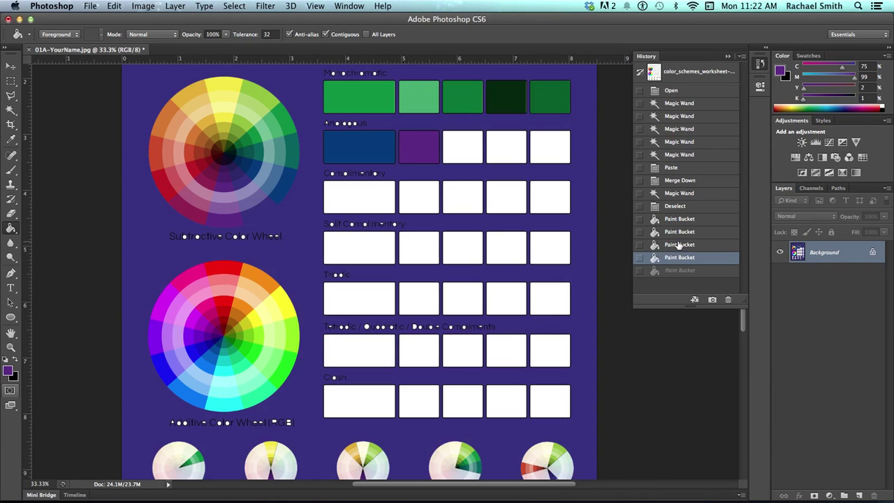
click(682, 231)
click(681, 221)
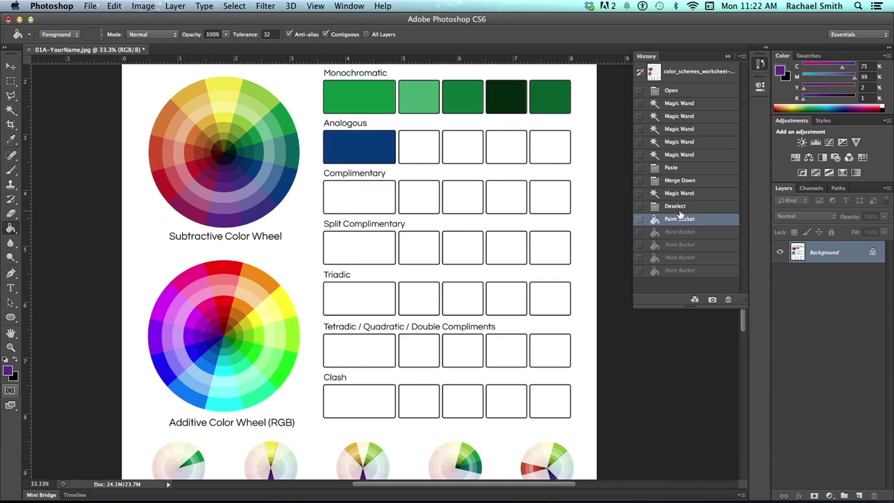
click(678, 207)
click(679, 193)
click(679, 180)
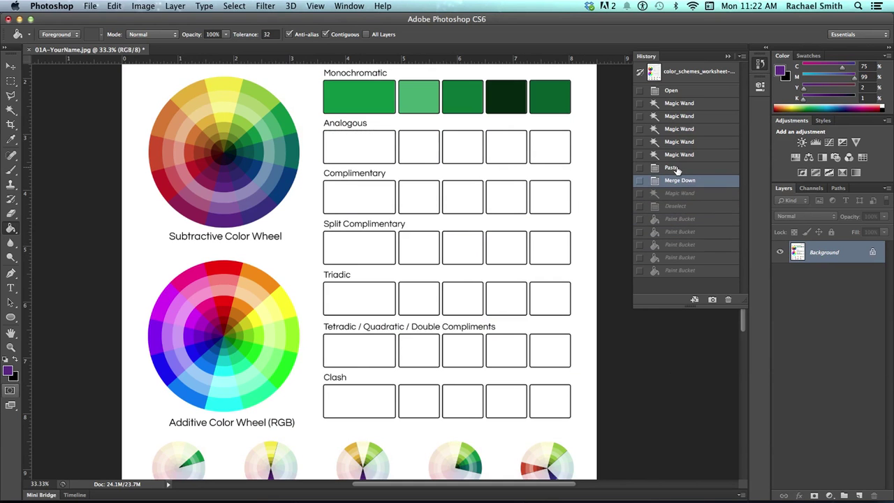
click(678, 168)
click(678, 155)
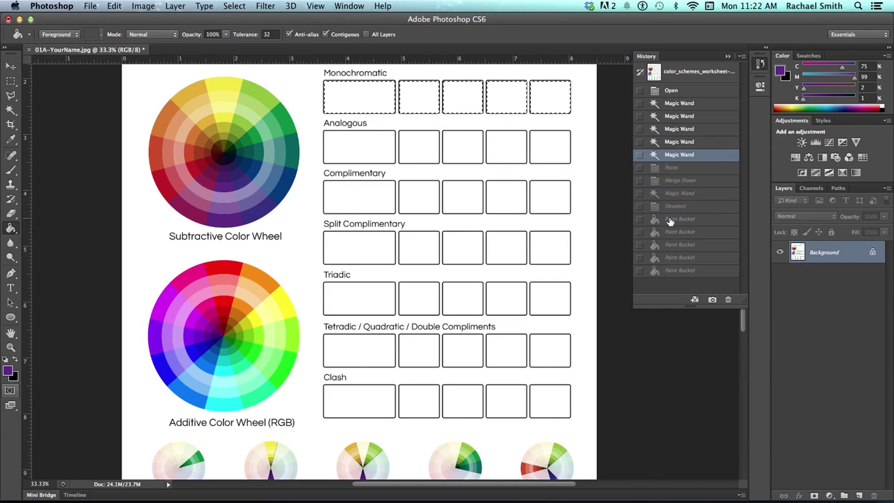
click(679, 271)
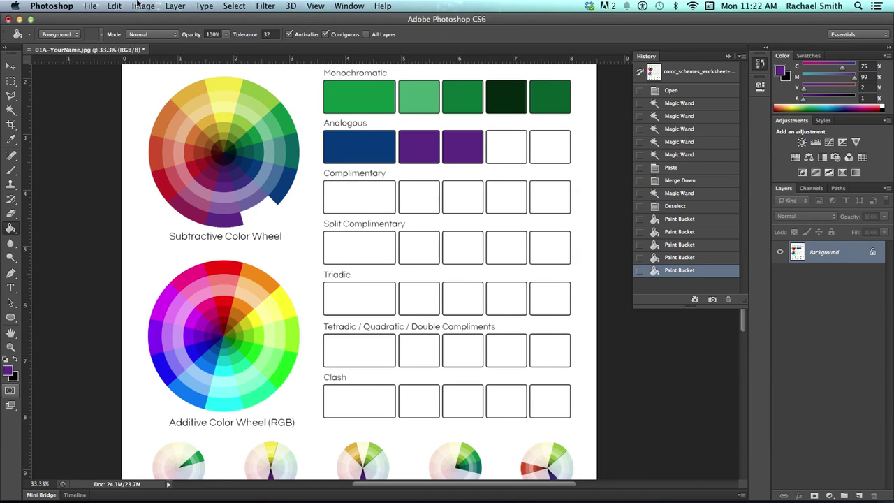
Browse the Edit and Layer menus, then revert History to before the Analogous fills.
click(113, 5)
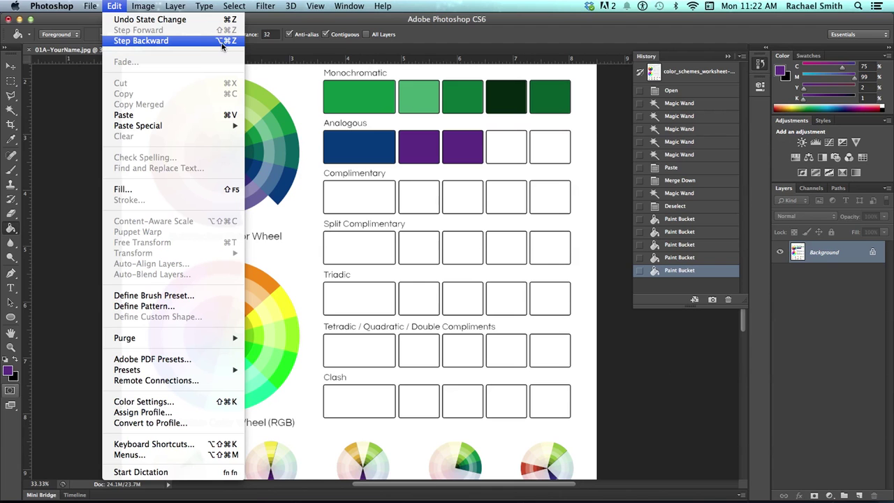
click(175, 7)
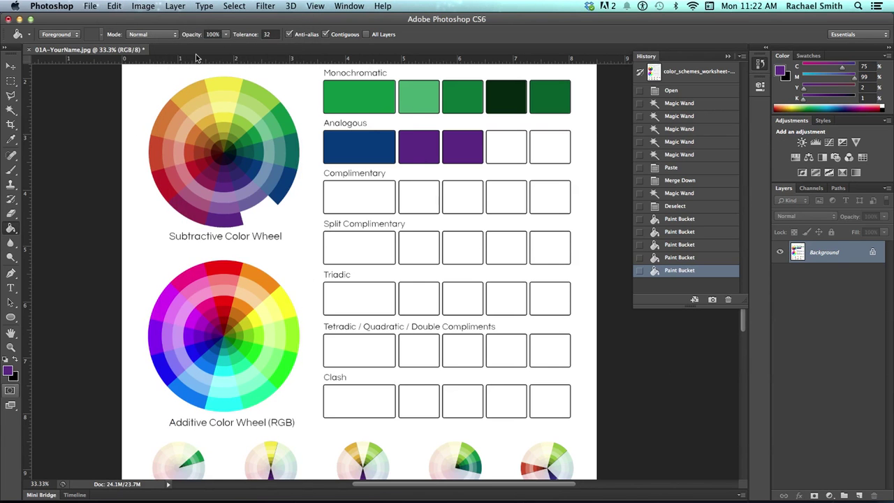
click(689, 259)
key(super+alt+z)
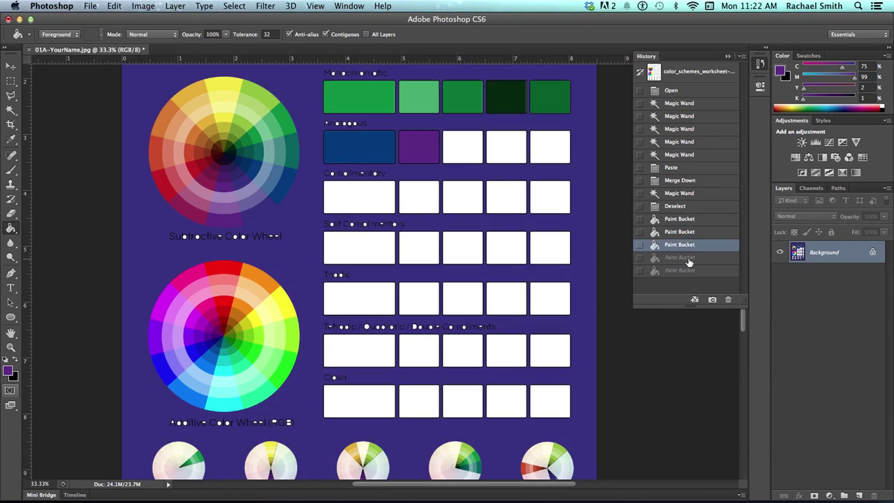
key(super+alt+z)
key(super+alt+z)
key(super+alt+z)
key(super+alt+z)
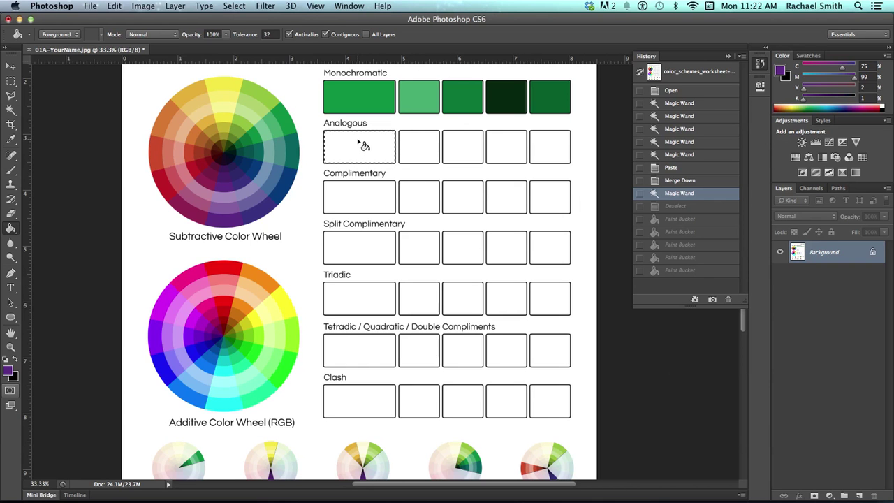
Deselect, fill the first Analogous box purple, then revert History to the Paste state.
key(ctrl+d)
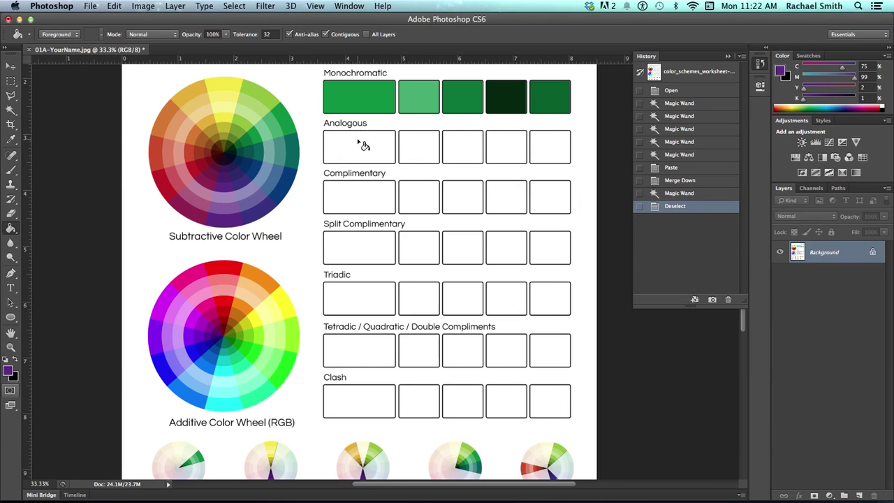
click(363, 145)
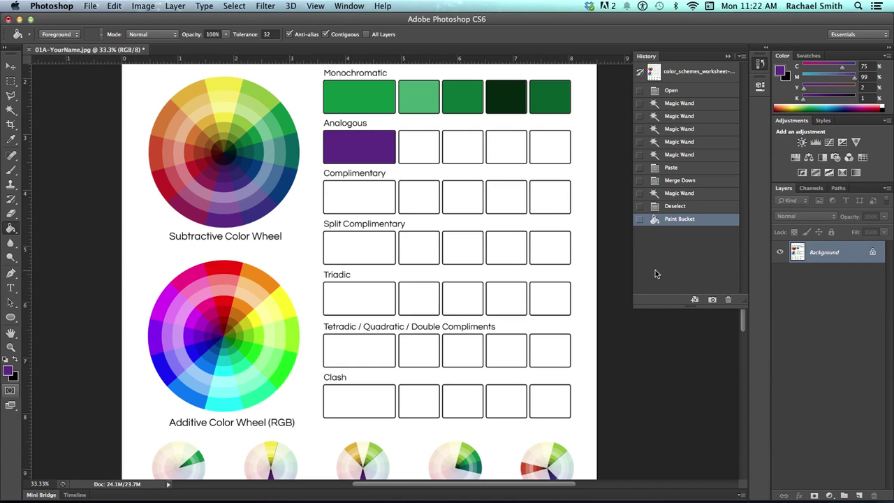
click(670, 168)
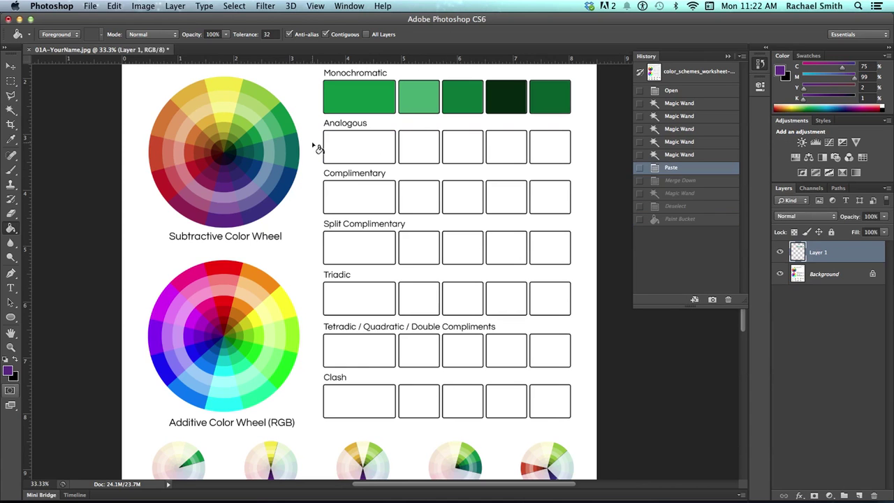
Fill the whole of Layer 1 purple, then undo that fill.
click(345, 142)
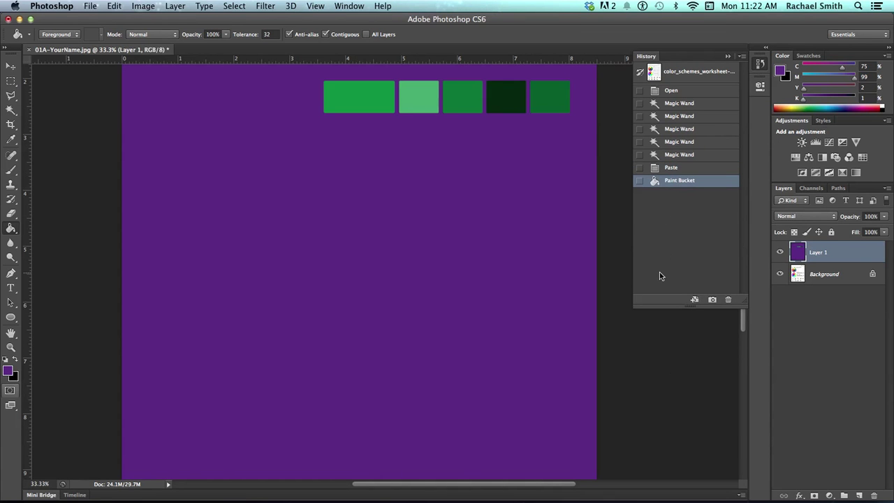
key(super+z)
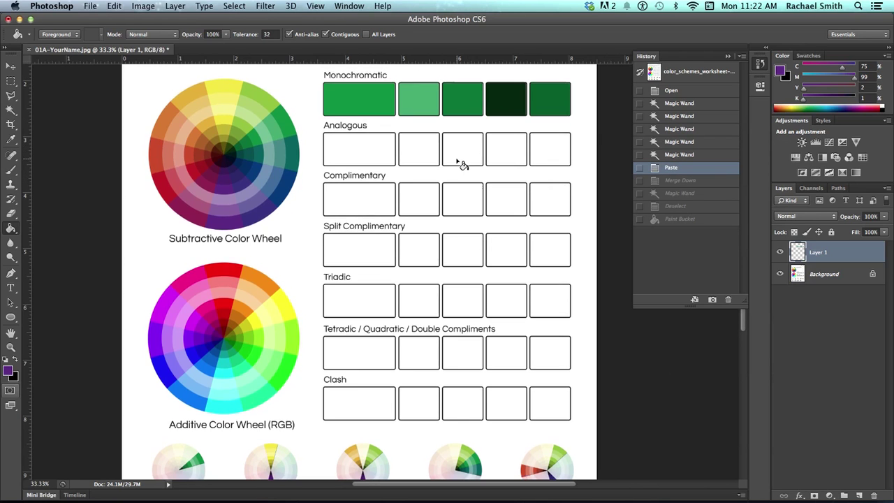
scroll(461, 160, up, 2)
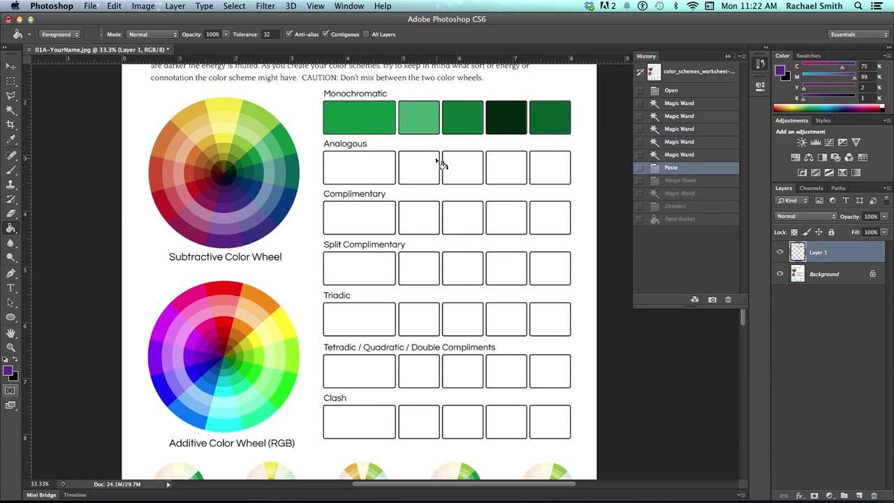
scroll(426, 160, up, 1)
scroll(424, 161, up, 1)
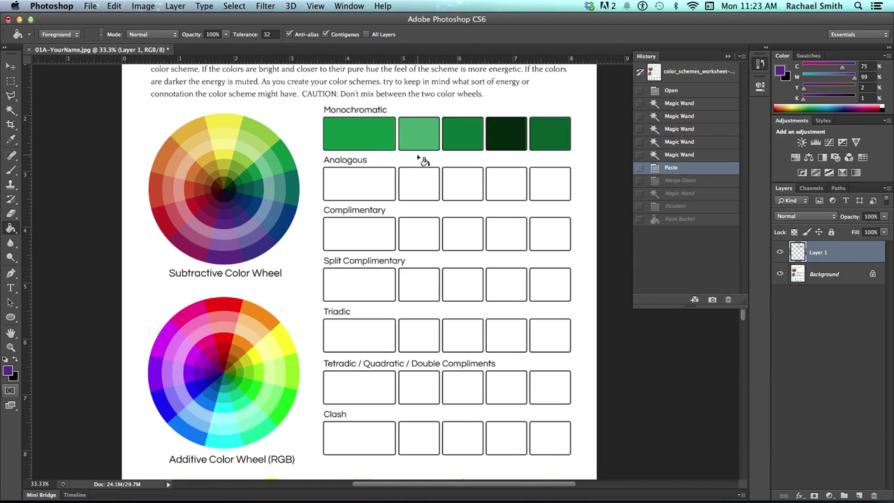
Step History back to the second Magic Wand state and deselect the Monochromatic boxes.
key(ctrl+z)
key(ctrl+z)
key(ctrl+z)
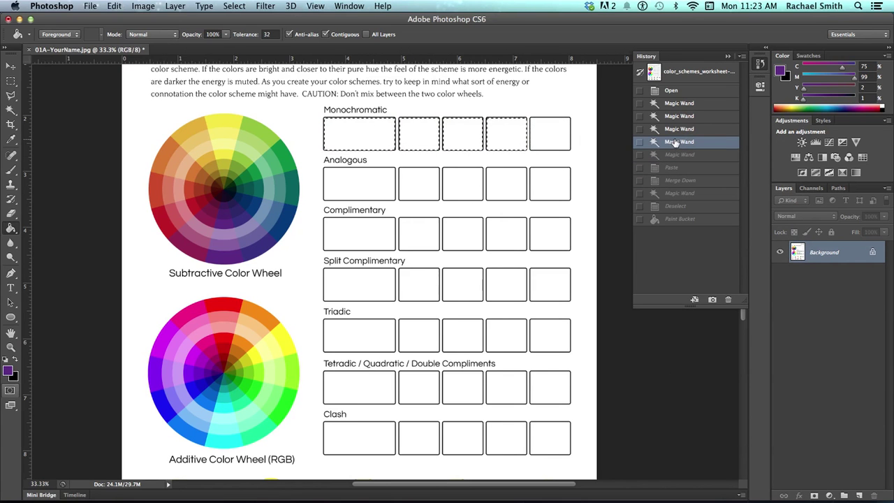
key(super+alt+z)
key(super+alt+z)
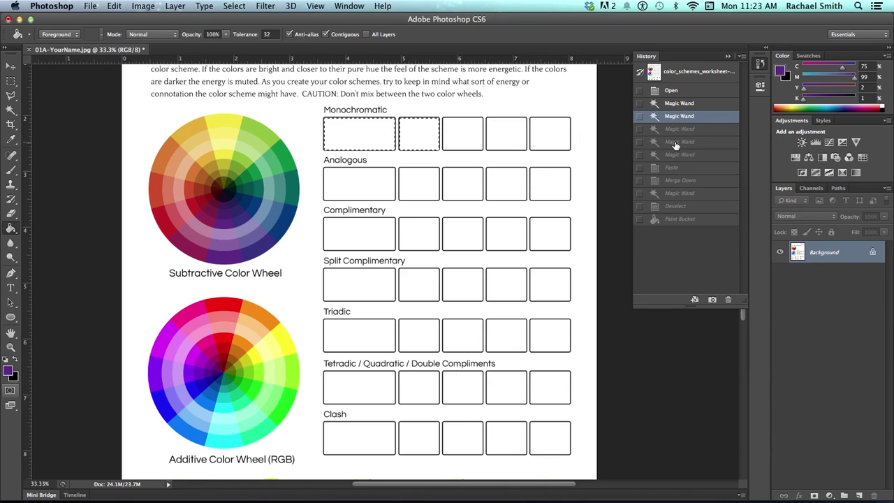
key(super+d)
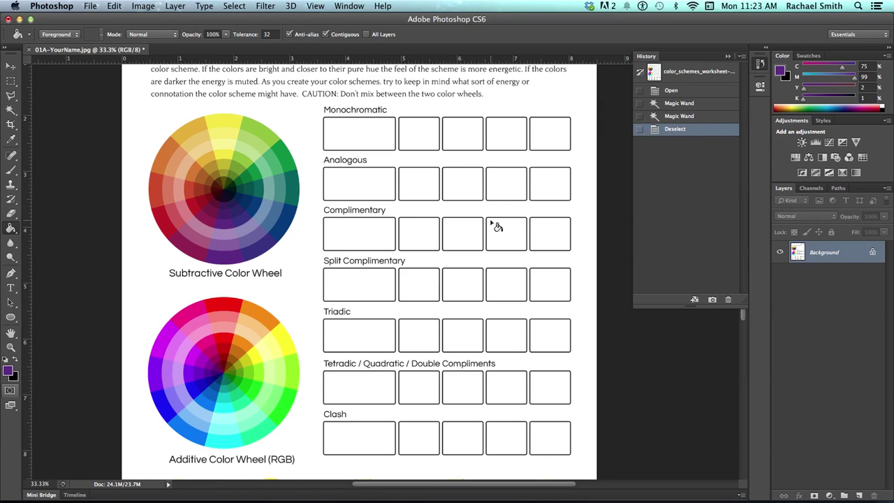
Sample a colour from the additive wheel and fill the five Complimentary boxes purple.
key(i)
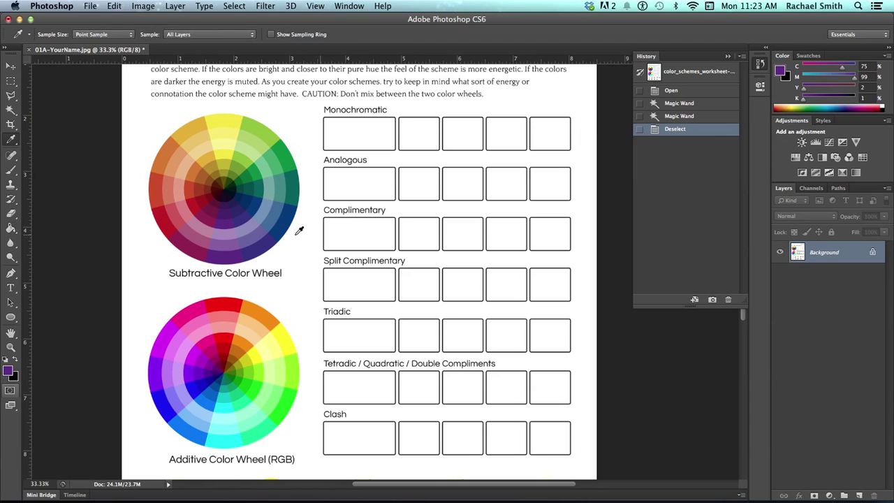
click(215, 302)
key(g)
click(336, 232)
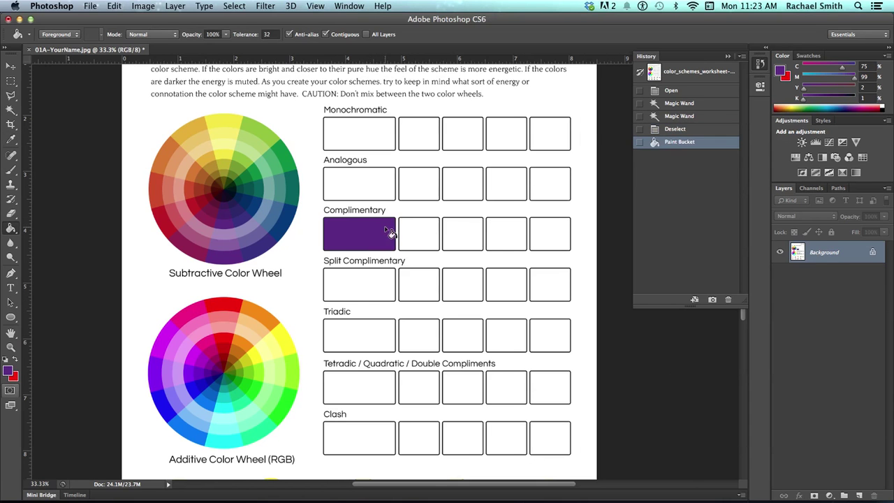
click(419, 230)
click(447, 225)
click(503, 227)
click(543, 223)
click(547, 226)
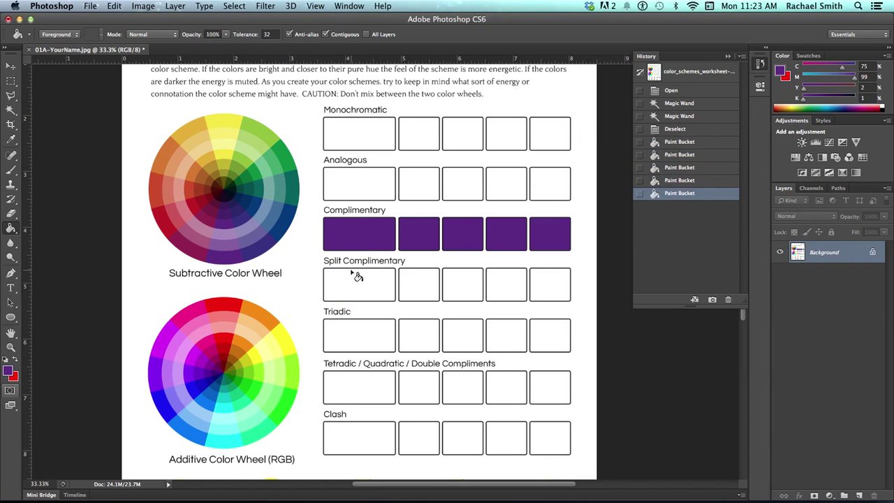
Fill the five Split Complimentary boxes and the first two Triadic boxes purple.
click(353, 281)
click(419, 280)
click(462, 280)
click(509, 281)
click(559, 285)
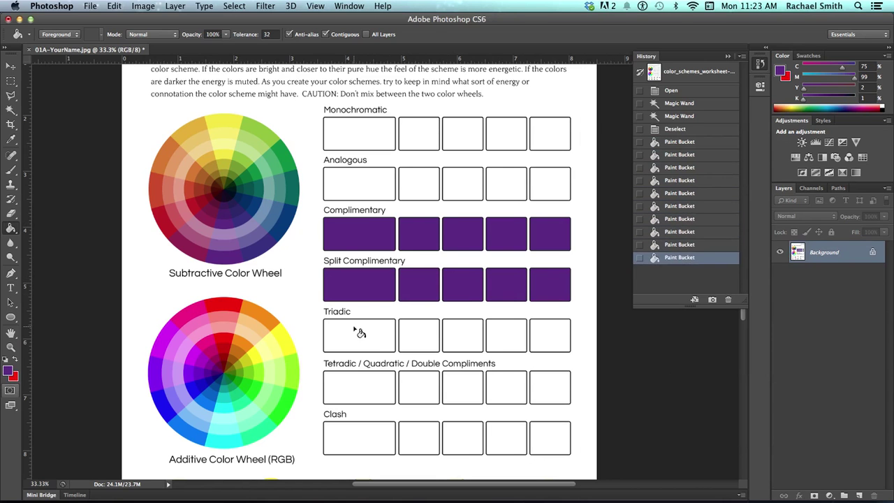
click(359, 333)
click(419, 334)
Select and deselect the third Triadic box, then fill Triadic boxes 4 and 5 purple.
key(w)
click(465, 339)
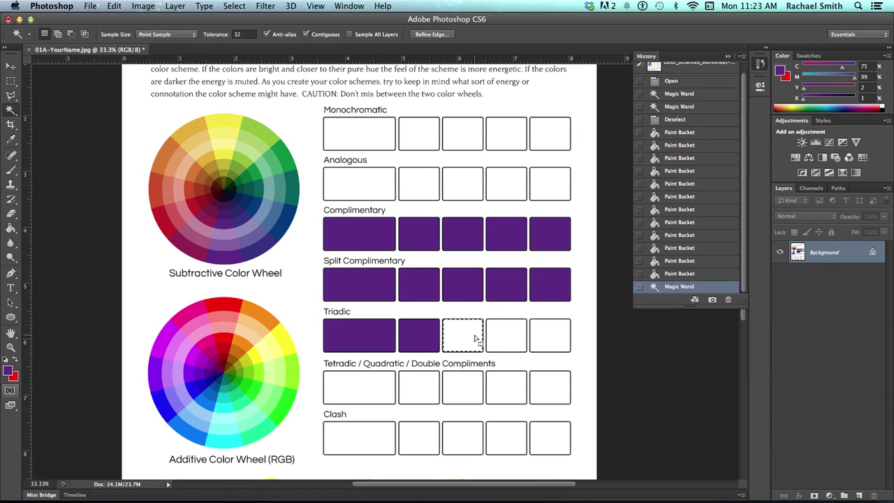
key(b)
key(g)
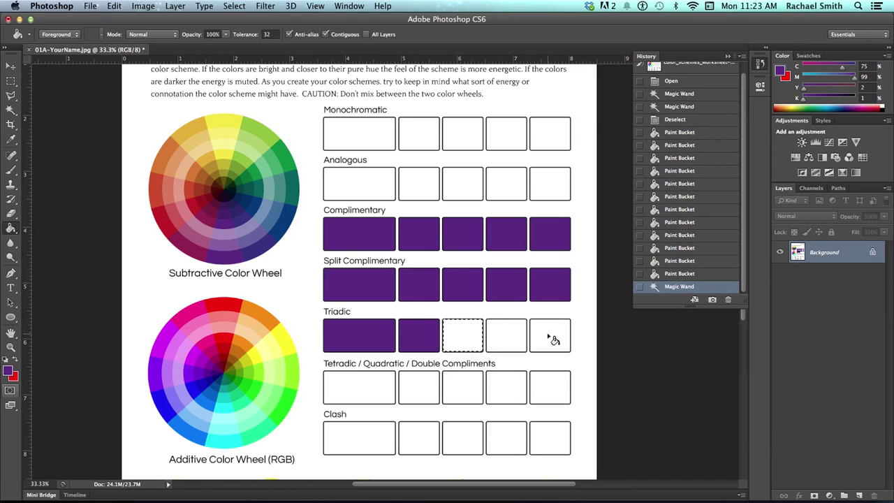
key(super+d)
click(503, 337)
click(559, 338)
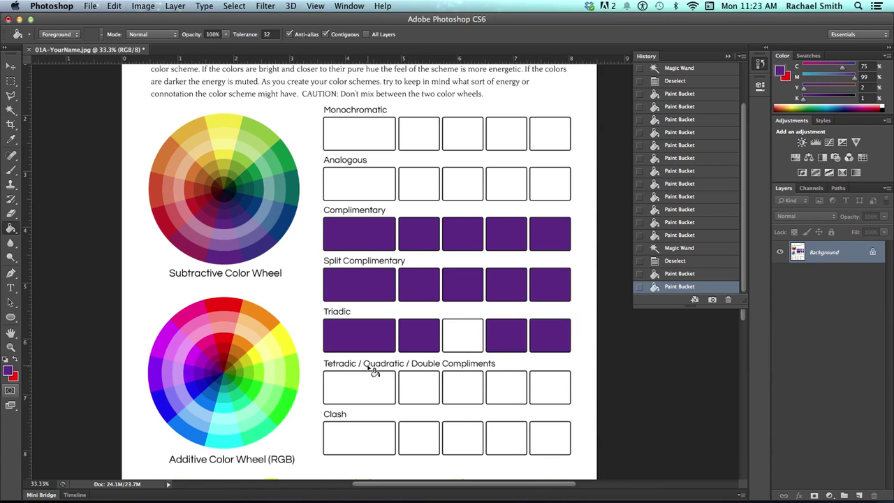
Flood the page background purple and fill the Tetradic and first four Clash boxes.
click(440, 374)
click(428, 381)
click(457, 381)
click(507, 387)
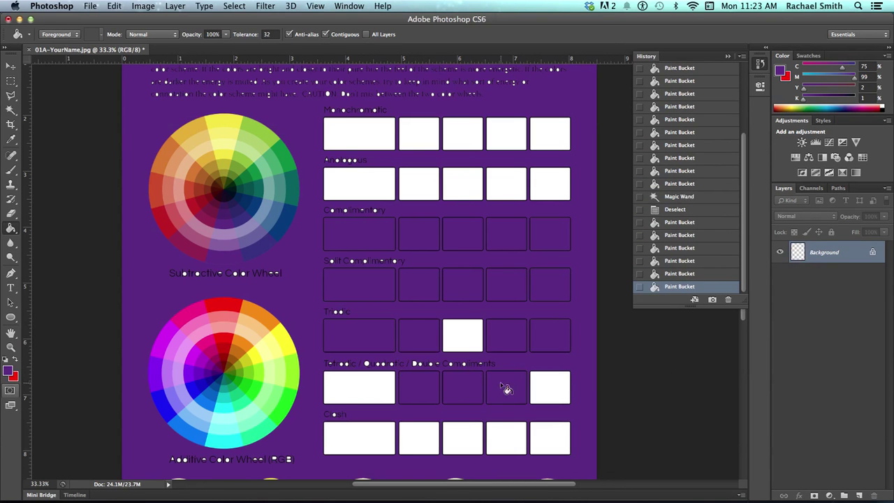
click(502, 432)
click(457, 433)
click(420, 436)
click(377, 433)
click(367, 385)
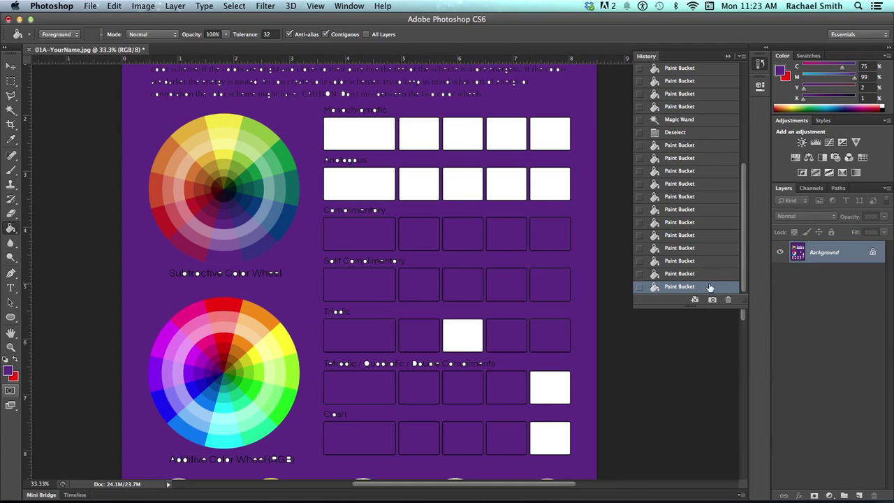
scroll(733, 266, up, 10)
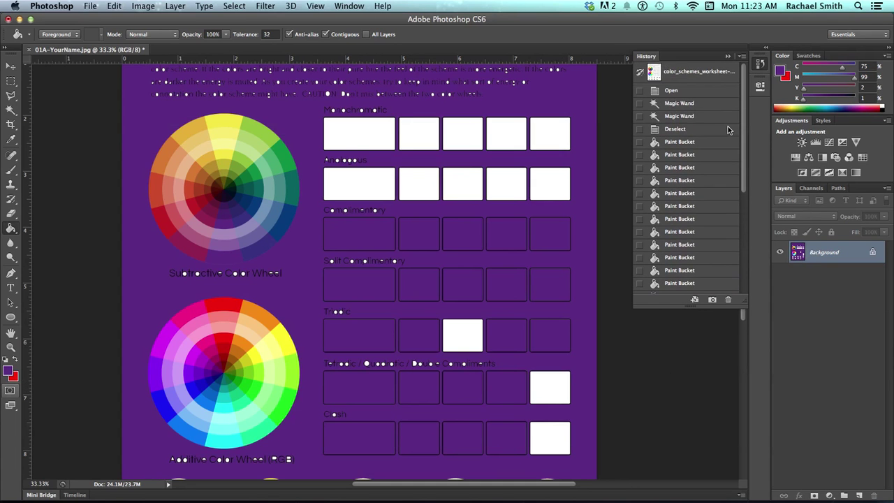
scroll(730, 175, down, 2)
scroll(732, 167, up, 3)
Fill Clash 5, Triadic 3, Analogous 3 and Monochromatic 4, then revert History to the first Magic Wand.
click(548, 432)
click(464, 335)
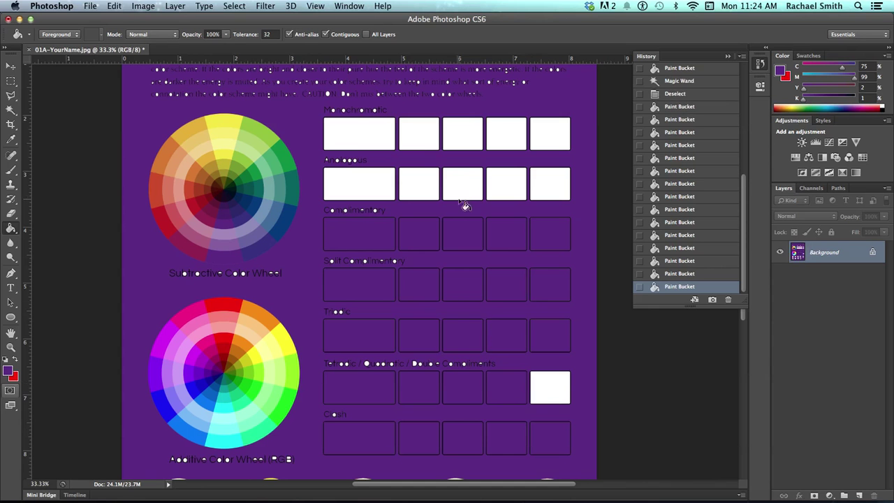
click(477, 177)
click(494, 135)
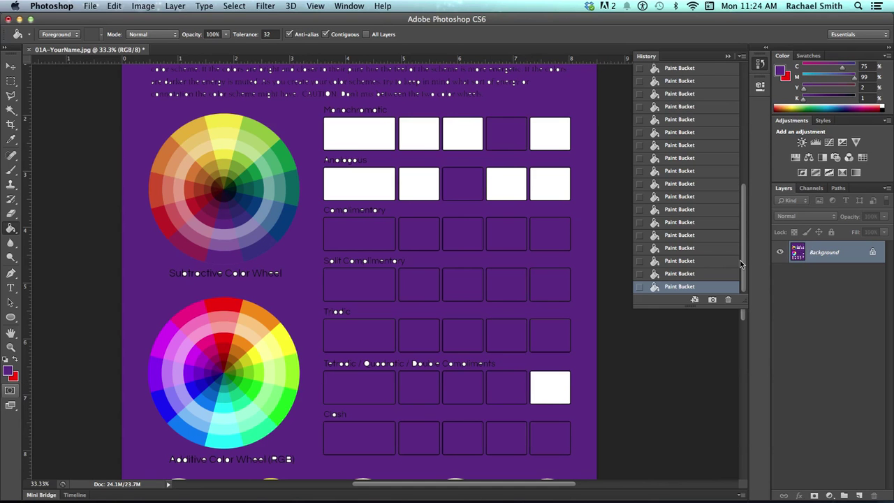
drag(742, 263, 743, 109)
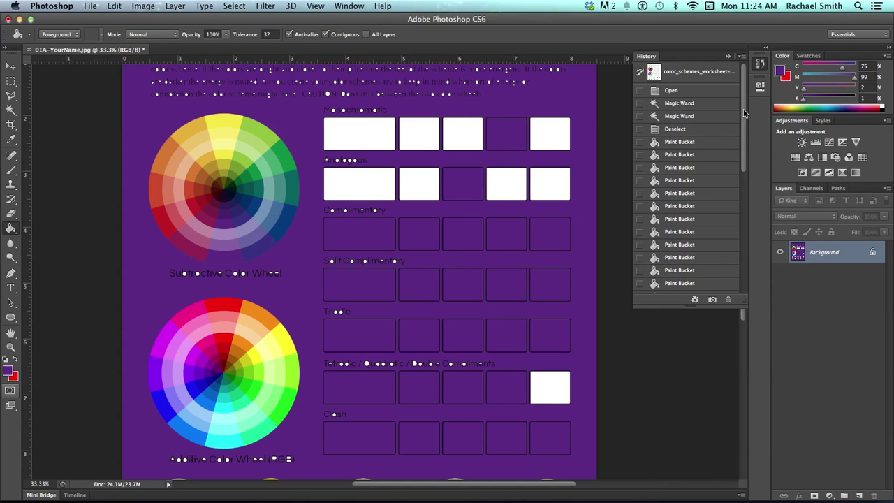
click(690, 105)
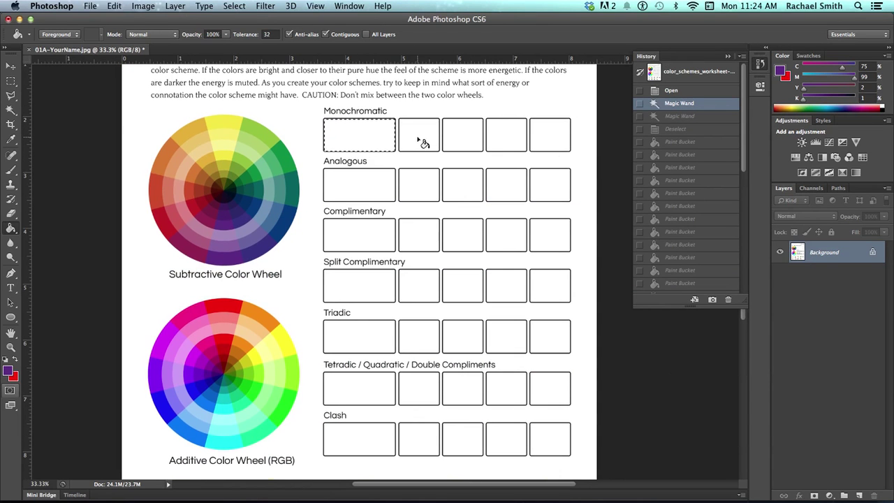
Revert to the original History snapshot, then restore the fifth Paint Bucket state.
drag(744, 128, 749, 221)
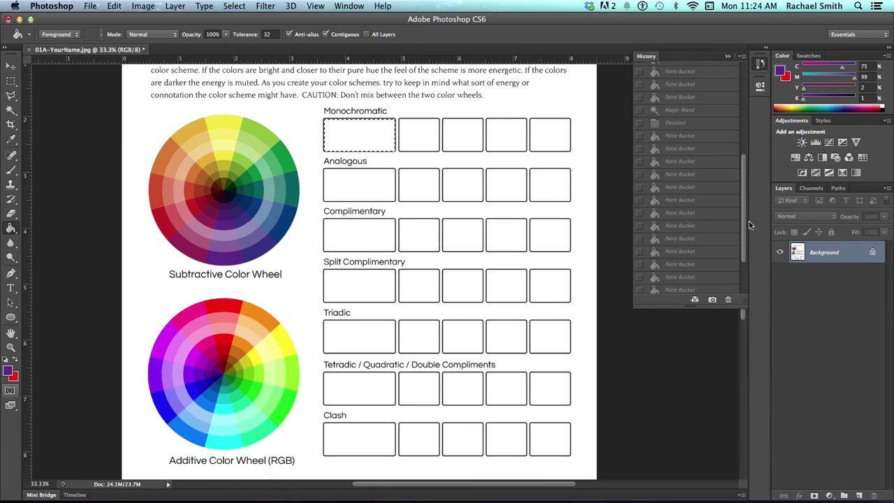
scroll(749, 231, up, 10)
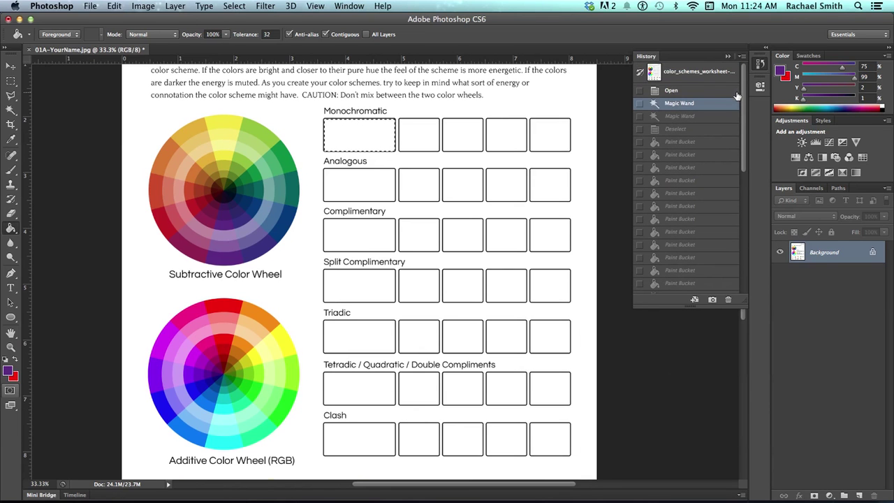
mouse_move(743, 125)
mouse_down()
mouse_move(749, 239)
mouse_move(754, 201)
mouse_move(713, 74)
mouse_up()
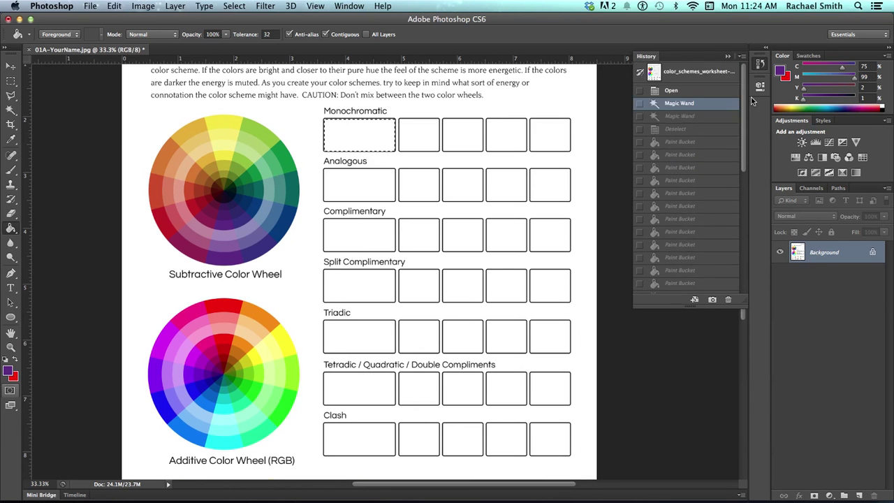
click(696, 75)
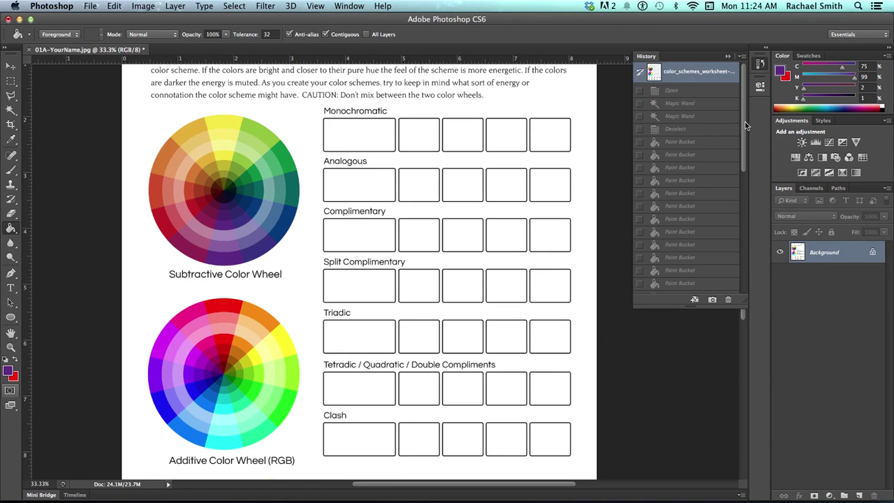
mouse_move(745, 127)
mouse_down()
mouse_move(751, 223)
mouse_move(747, 113)
mouse_up()
click(671, 193)
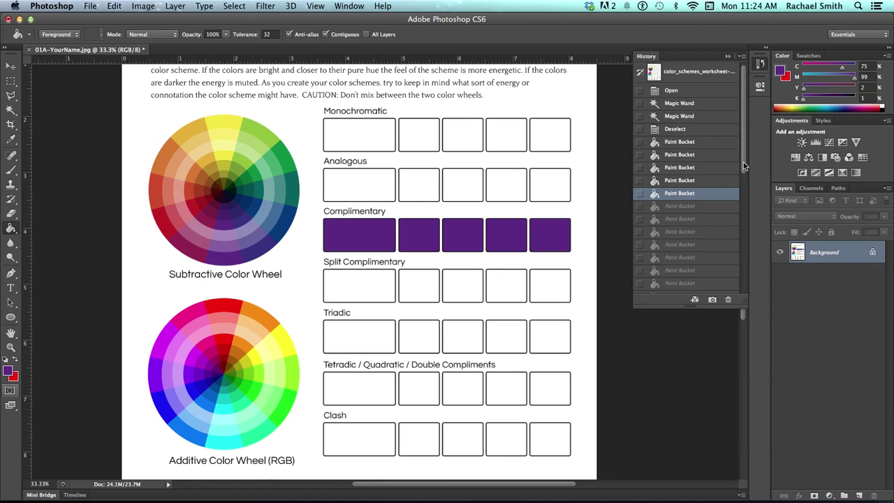
Open Preferences > General from the Photoshop menu.
drag(743, 162, 746, 142)
click(63, 6)
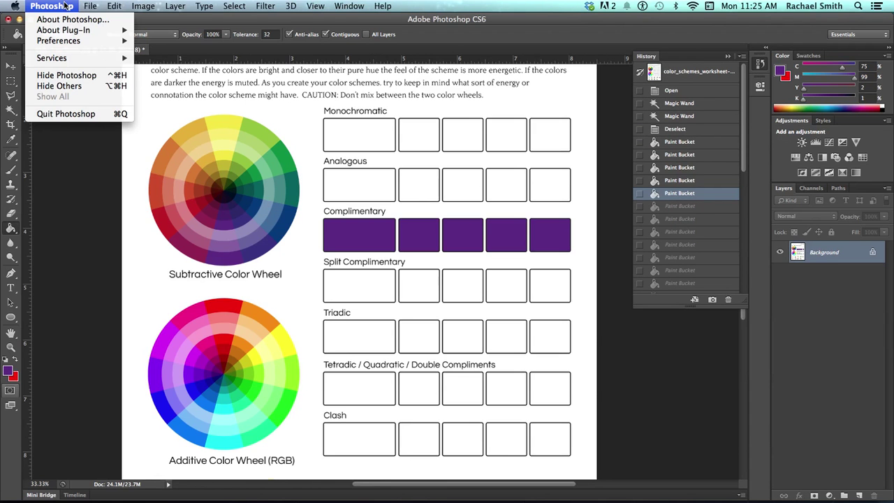
mouse_move(70, 43)
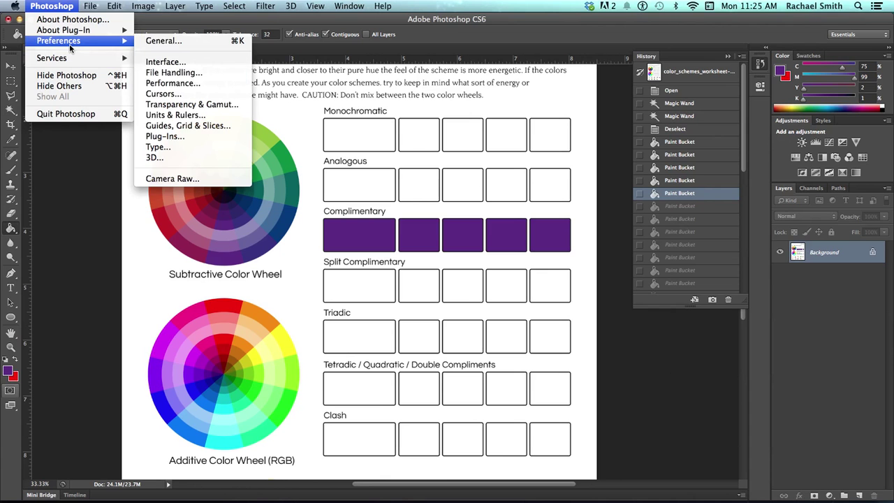
click(163, 41)
Step through Interface and File Handling to Performance, confirm History States is 50, and close Preferences.
drag(399, 127, 211, 70)
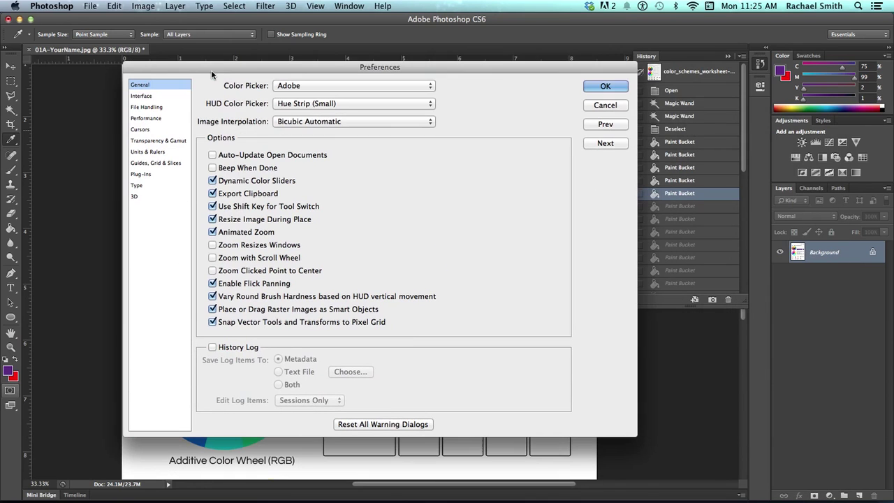
click(151, 98)
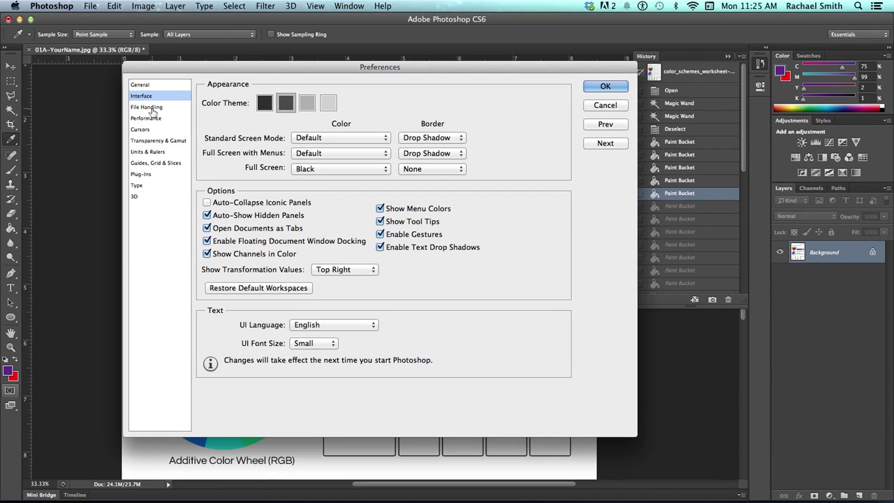
click(147, 107)
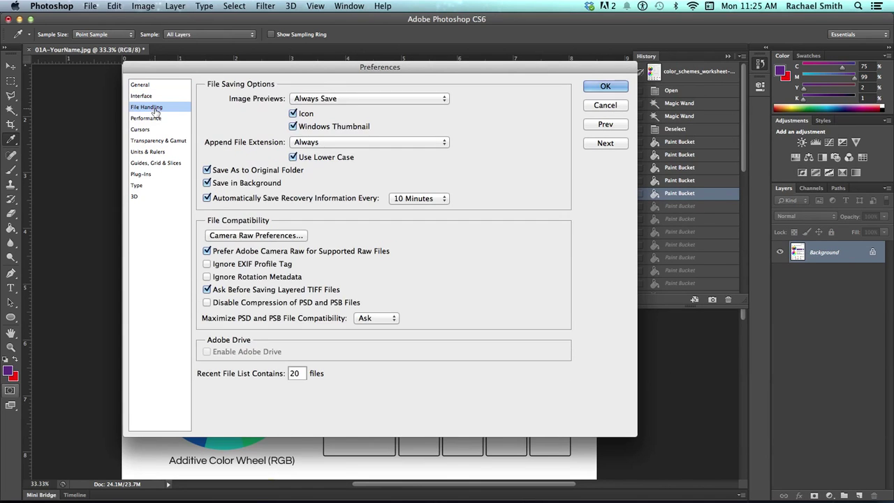
click(142, 86)
click(144, 97)
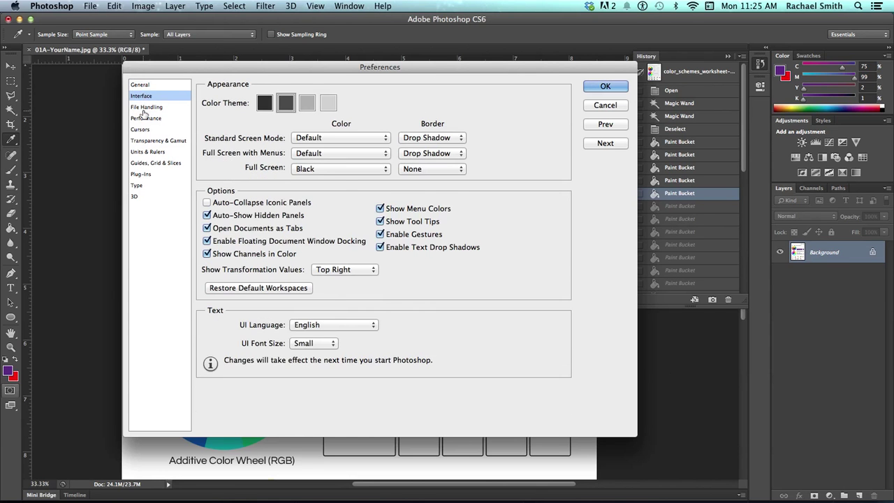
click(145, 108)
click(144, 119)
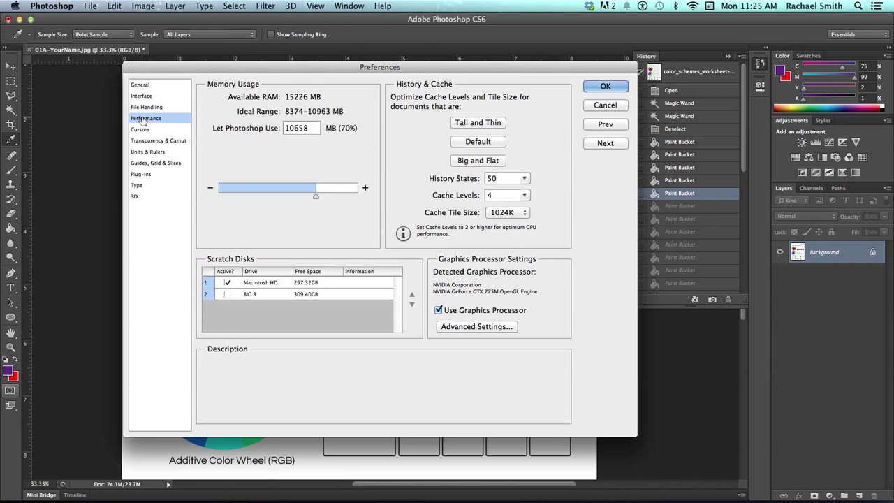
mouse_move(506, 178)
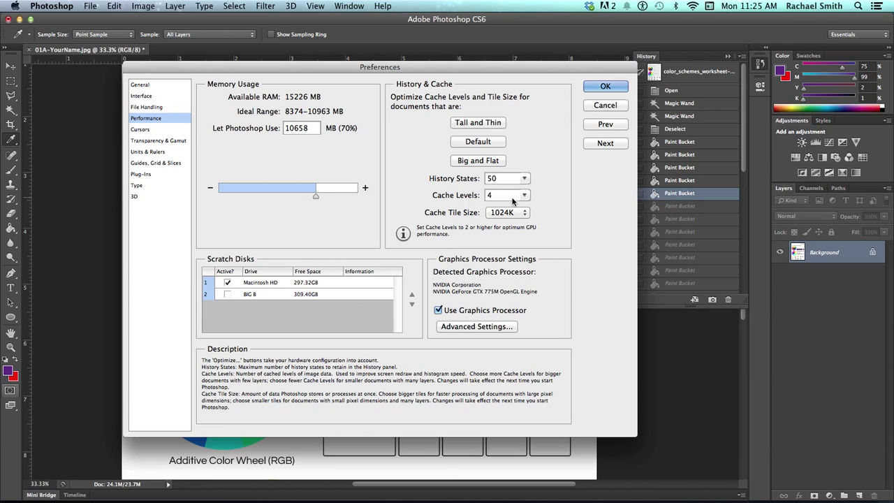
click(605, 86)
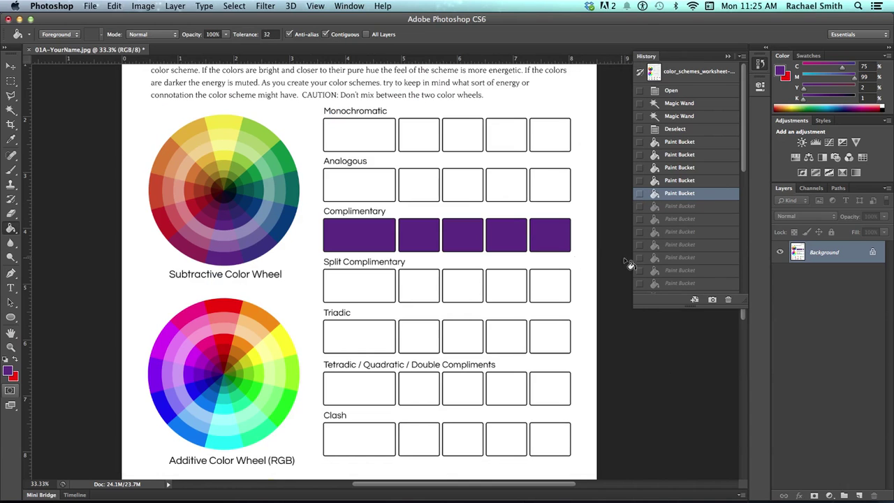
Revert to the color_schemes_worksheet snapshot at the top of History, clearing the purple Complimentary row.
scroll(745, 205, down, 10)
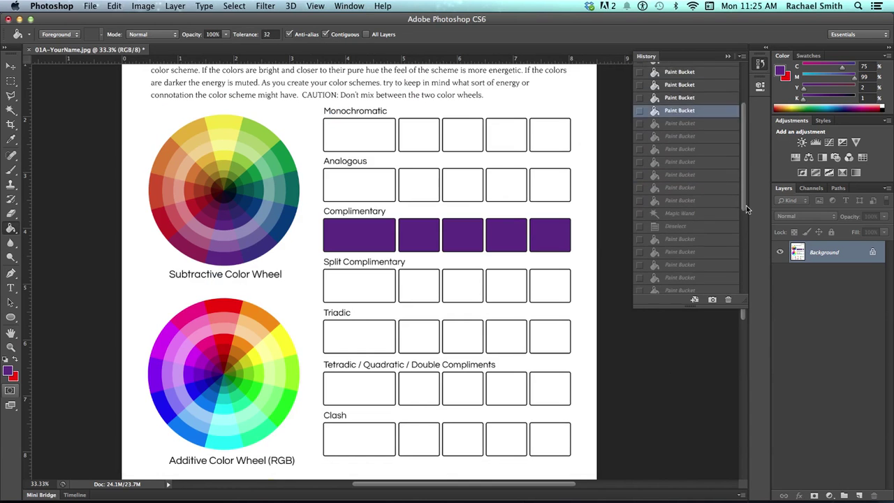
scroll(744, 174, up, 10)
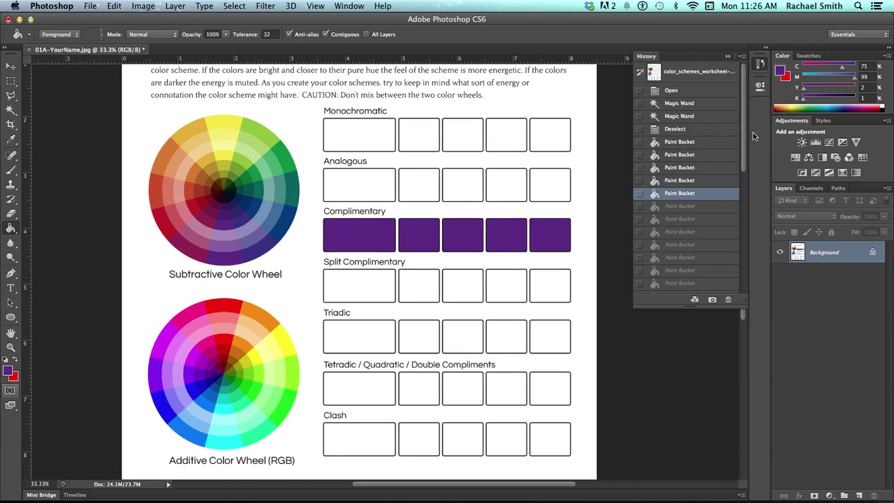
click(679, 72)
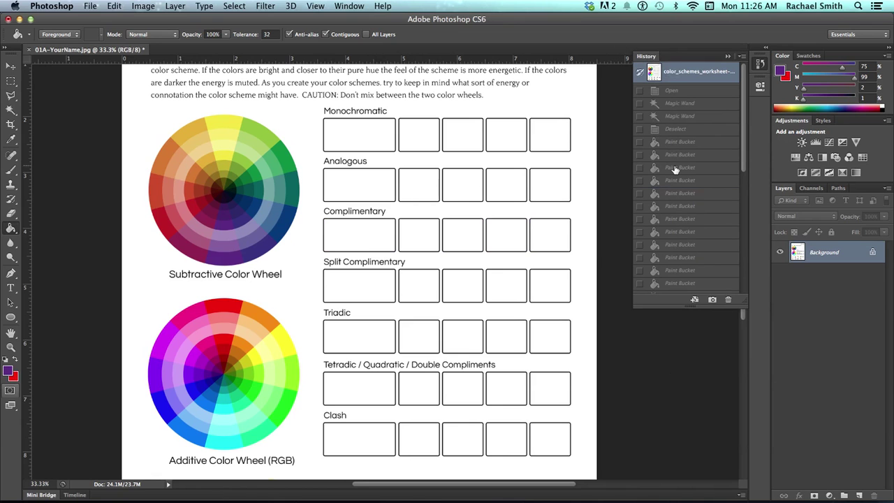